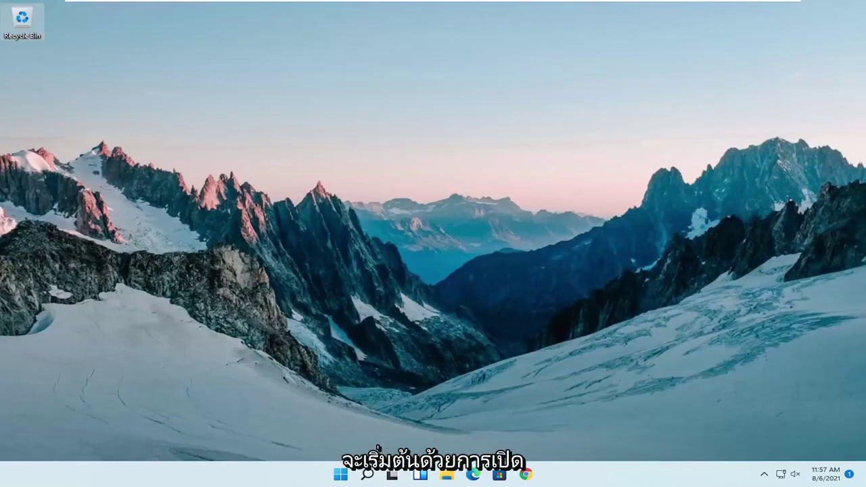
Step: Search for 'regedit' and launch Registry Editor with Run as administrator
click(369, 476)
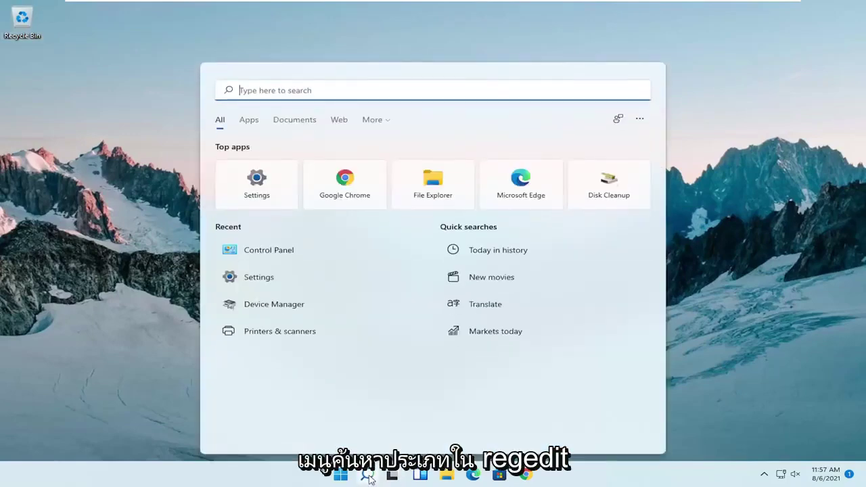
text(regedit)
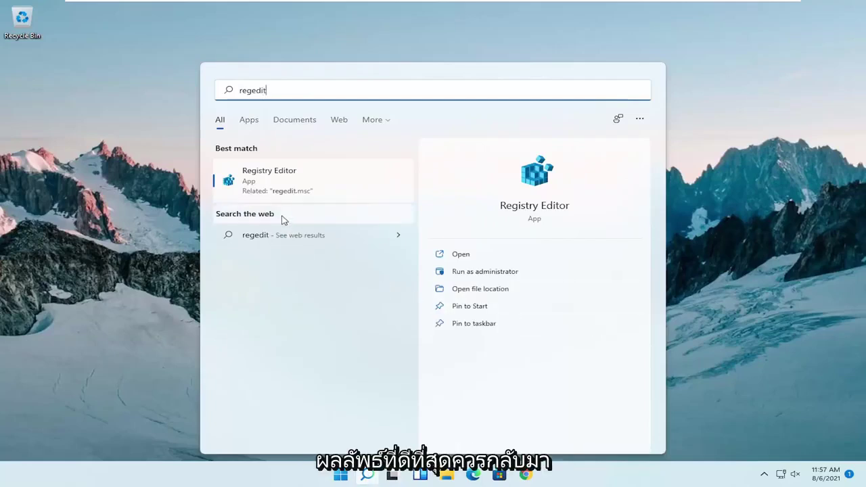
right_click(266, 180)
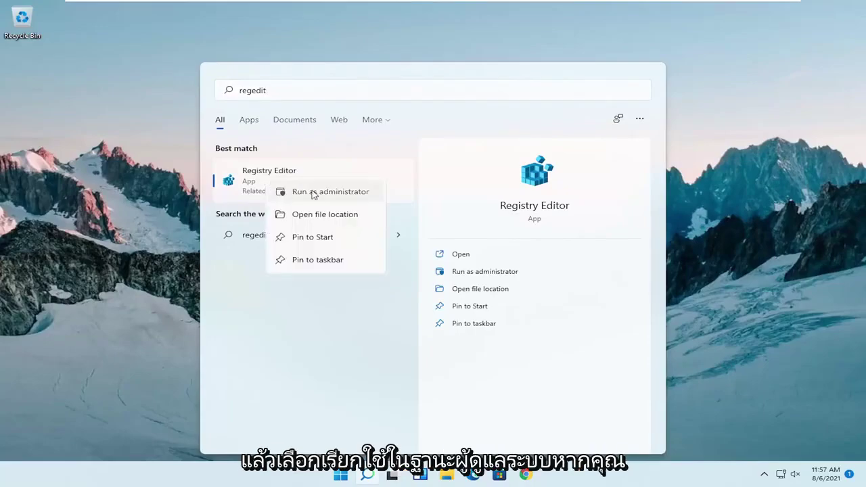
click(311, 193)
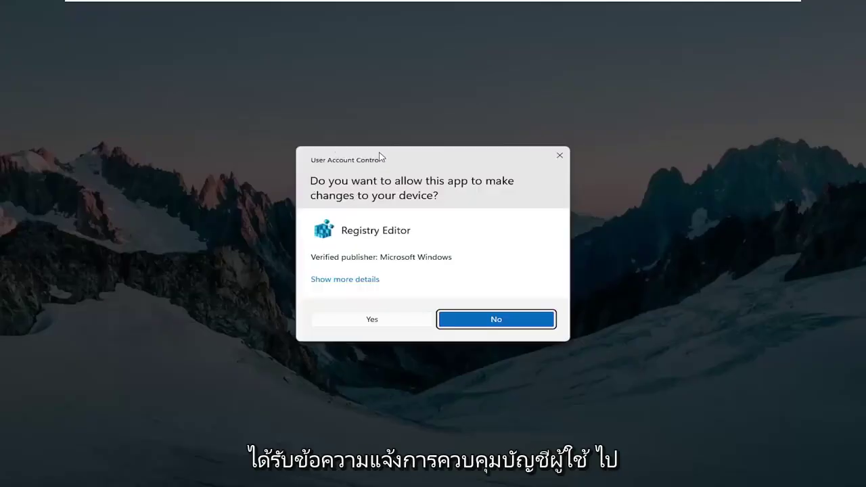
Step: Approve the UAC prompt and preview a registry export to This PC without saving
click(372, 321)
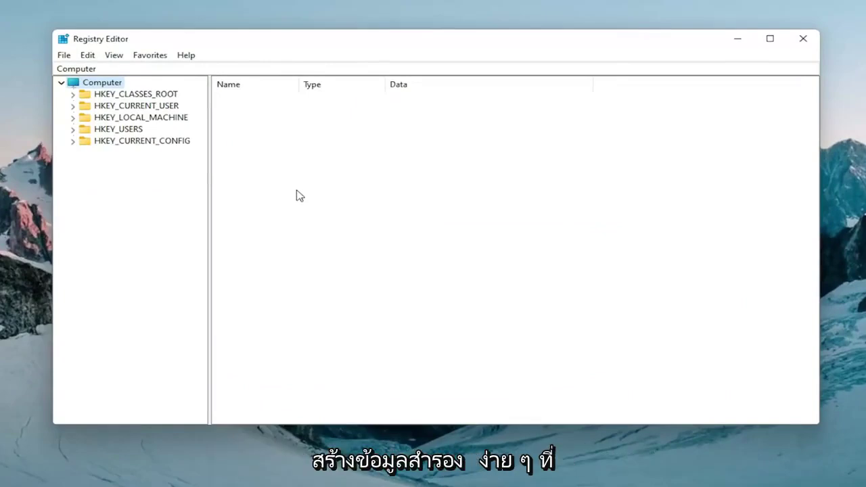
click(64, 55)
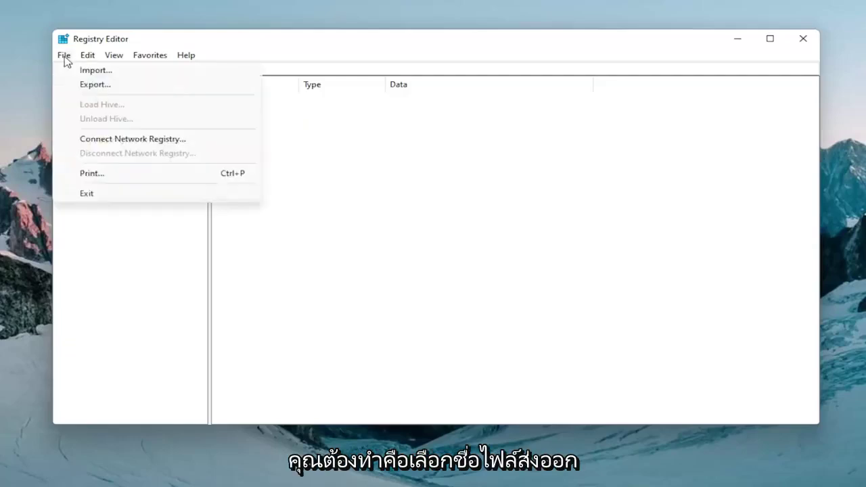
click(95, 84)
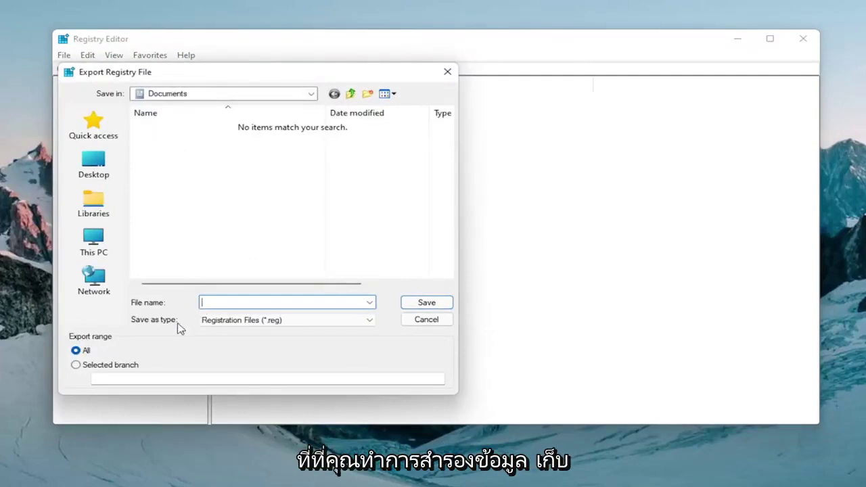
click(93, 245)
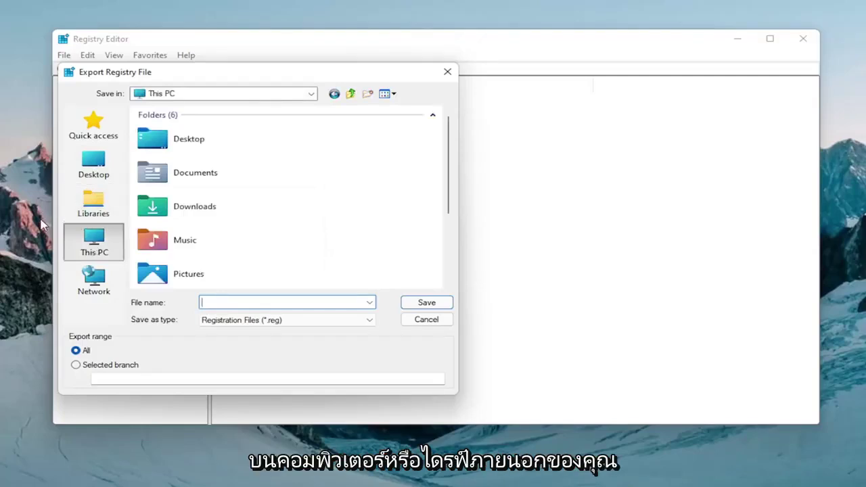
click(448, 74)
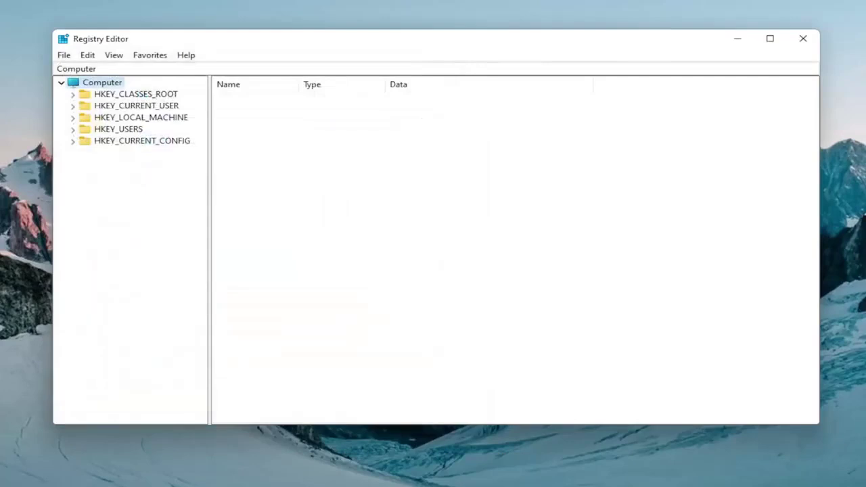
Step: Open the registry import picker and browse the Desktop for a backup file
click(66, 55)
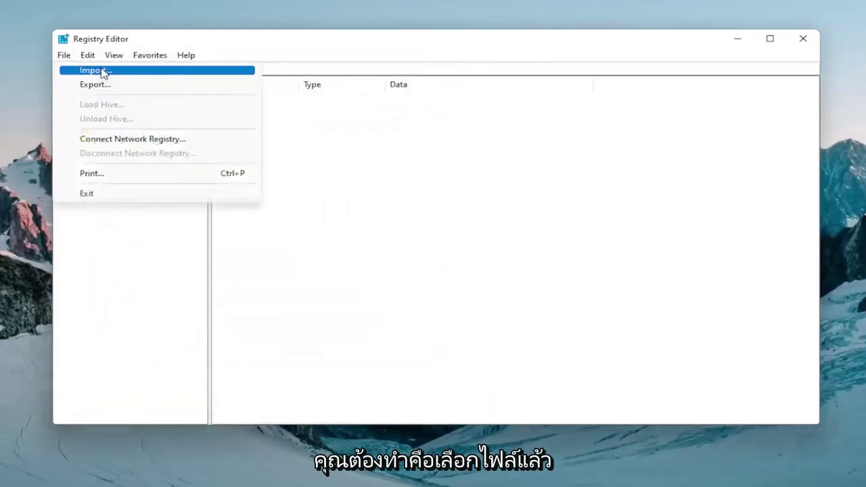
click(100, 70)
click(114, 178)
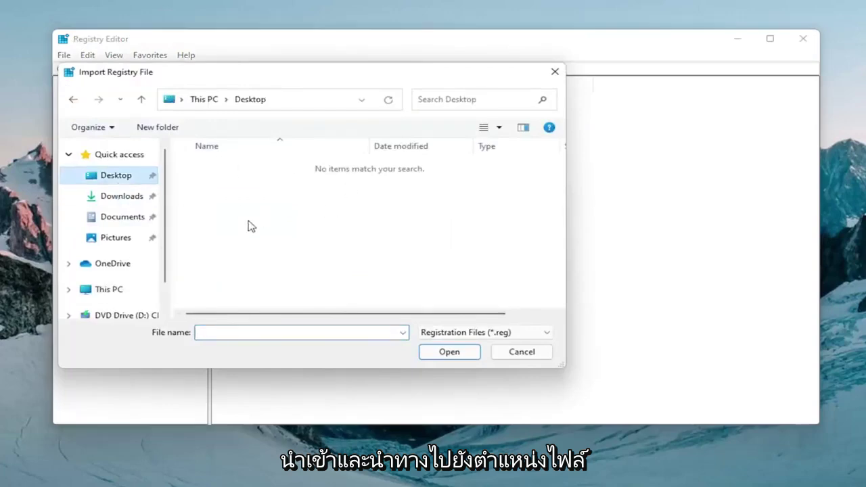
Step: Cancel the import and open HKEY_CURRENT_USER\System\GameConfigStore
click(520, 352)
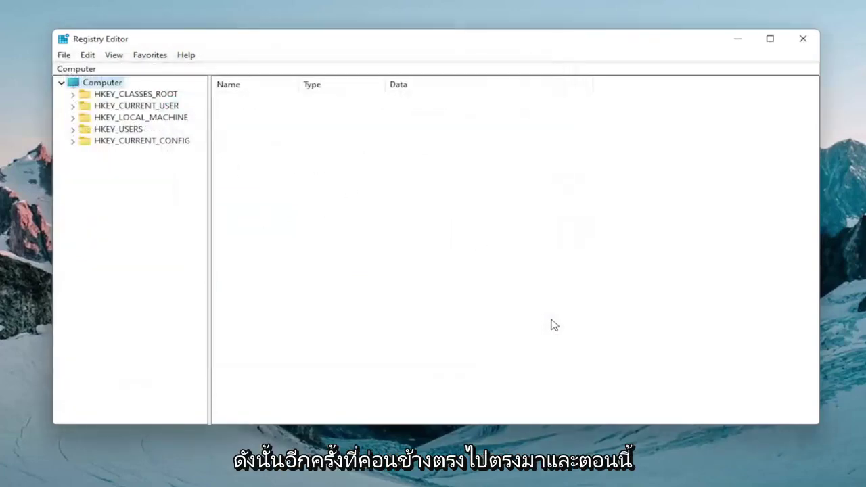
click(100, 119)
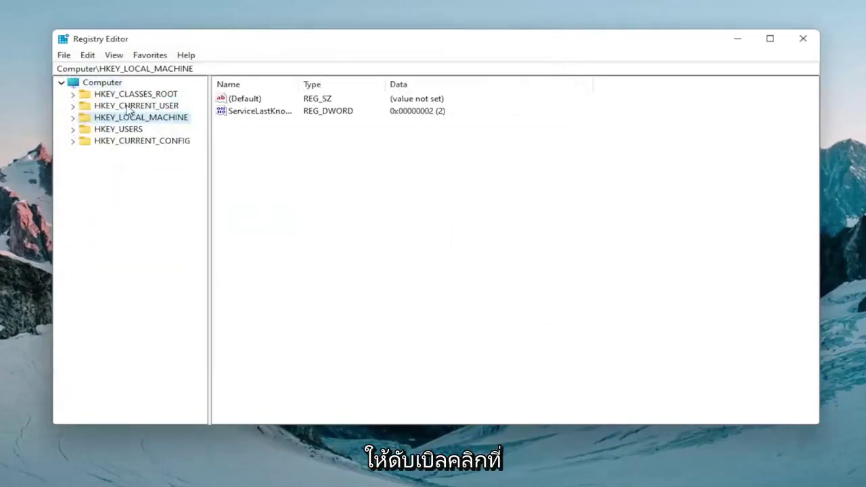
double_click(129, 106)
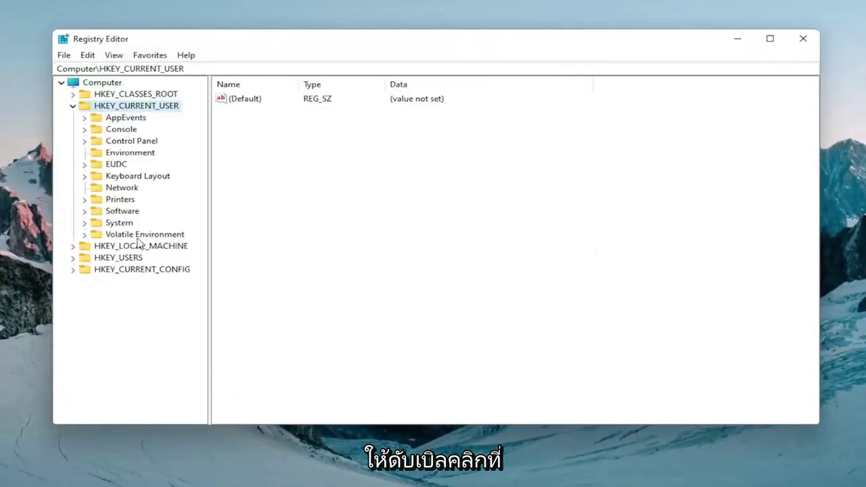
double_click(119, 223)
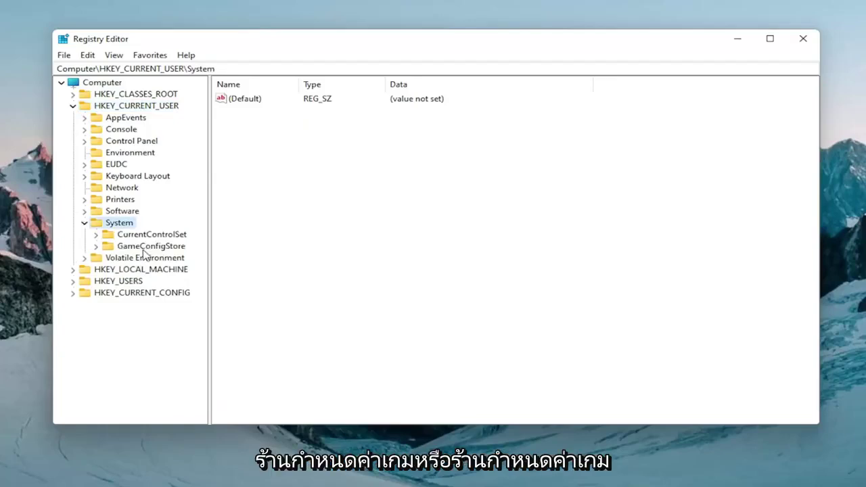
click(144, 248)
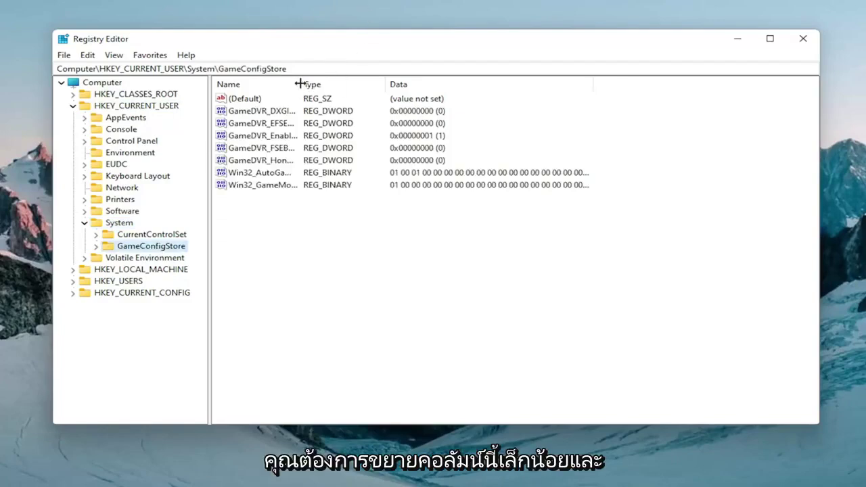
Step: Widen the Name column and set GameDVR_Enabled to 0
drag(298, 84, 392, 88)
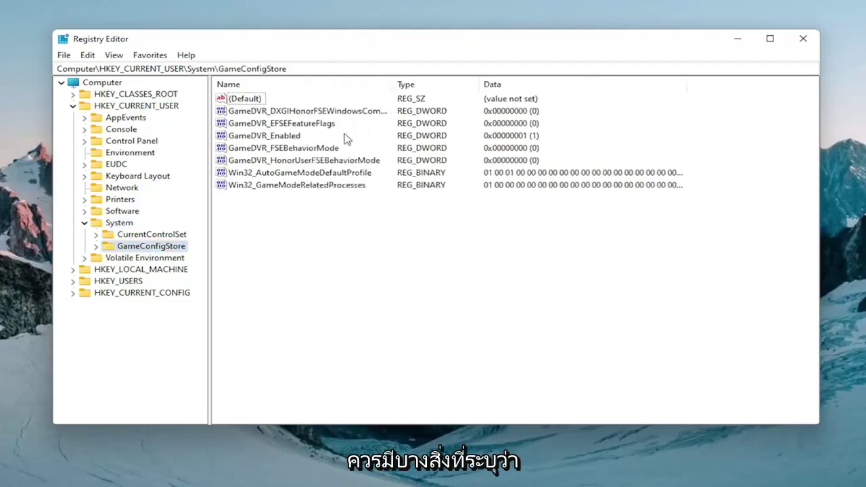
double_click(287, 138)
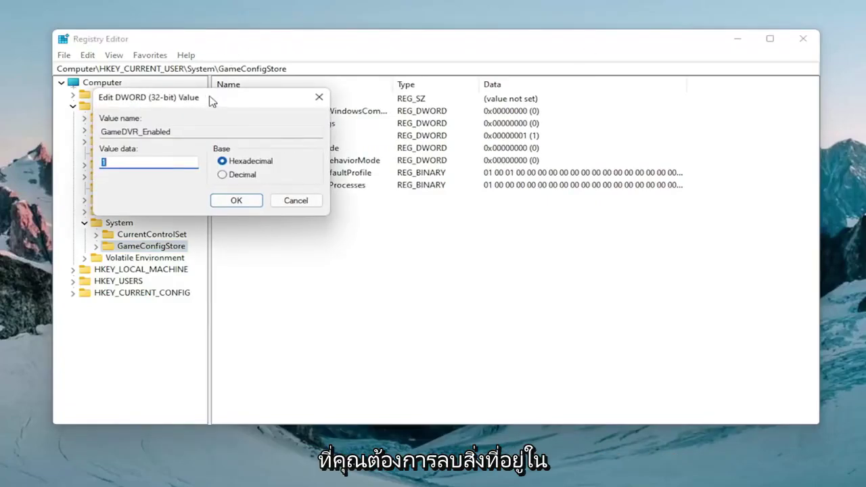
drag(213, 97, 450, 132)
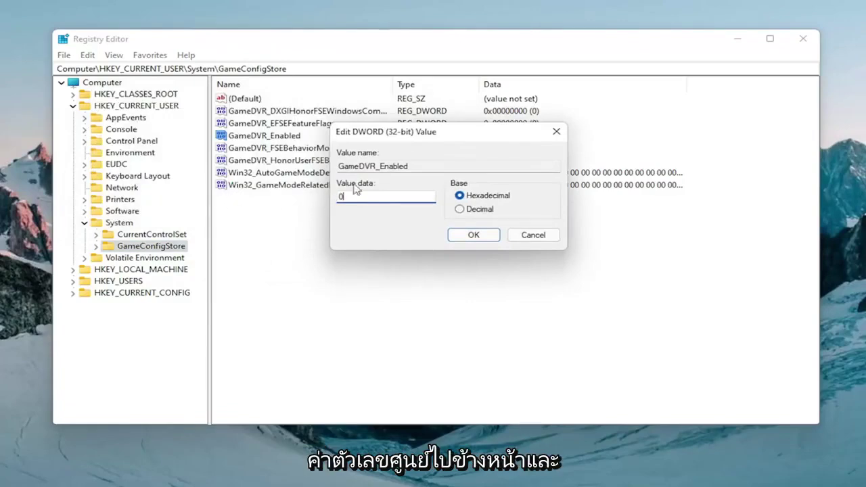
click(473, 235)
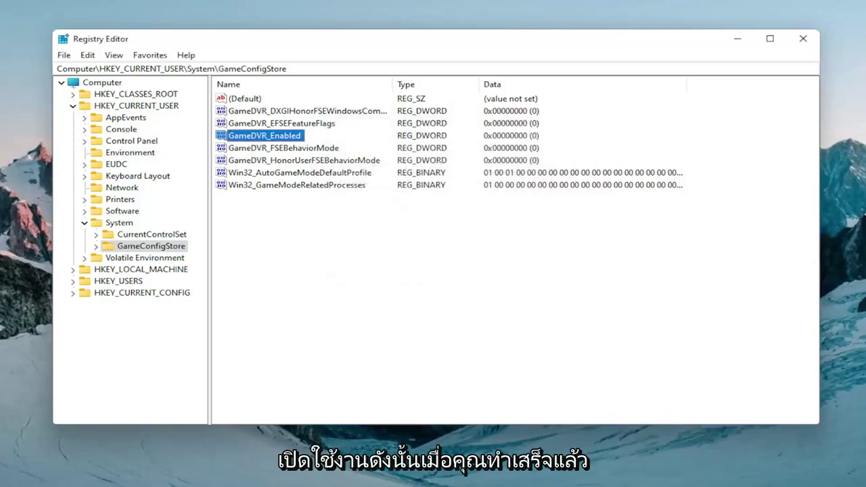
Step: Collapse HKEY_CURRENT_USER and expand HKEY_LOCAL_MACHINE\SOFTWARE\Microsoft
click(84, 223)
click(73, 107)
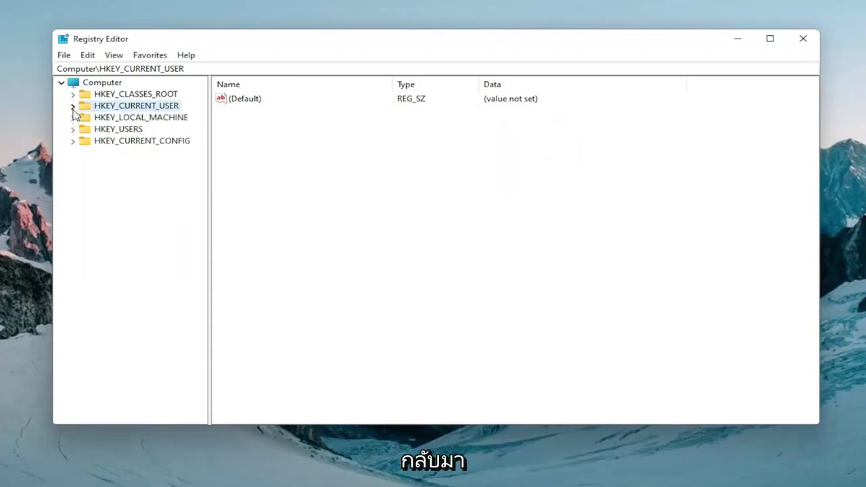
click(98, 117)
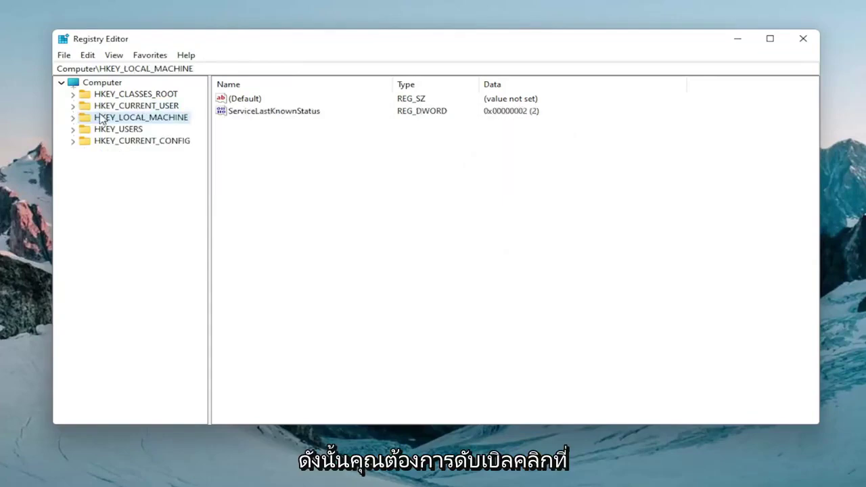
double_click(102, 119)
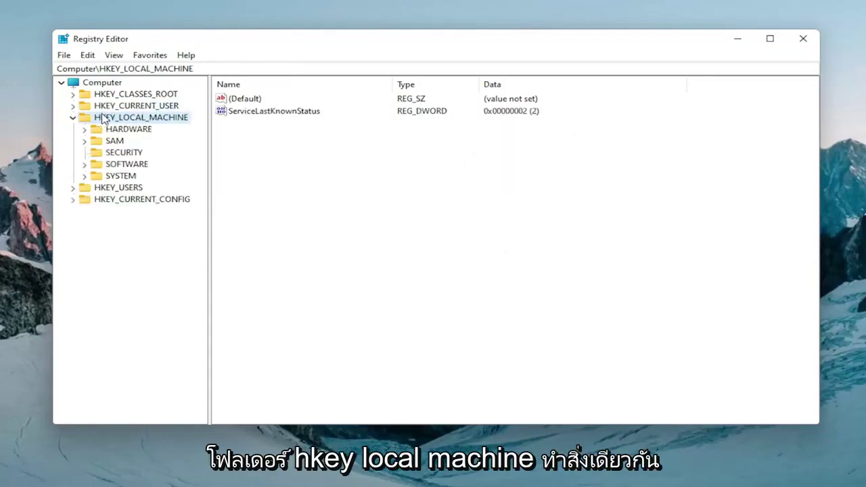
double_click(123, 166)
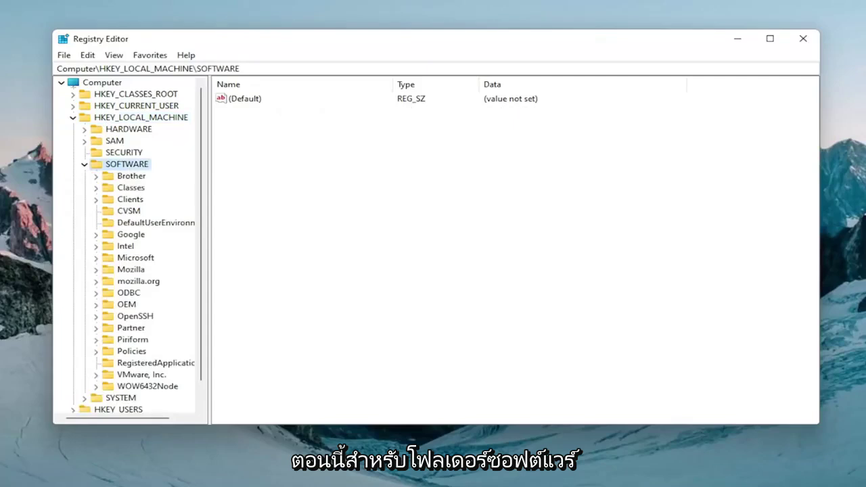
double_click(136, 258)
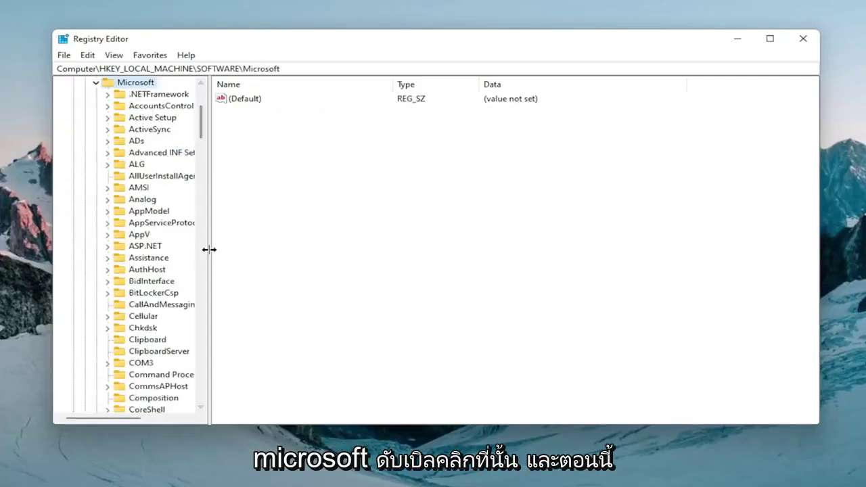
Step: Scroll down to PolicyManager and expand its default subkey
drag(209, 250, 259, 251)
scroll(135, 271, down, 2)
scroll(135, 272, down, 8)
scroll(135, 272, down, 9)
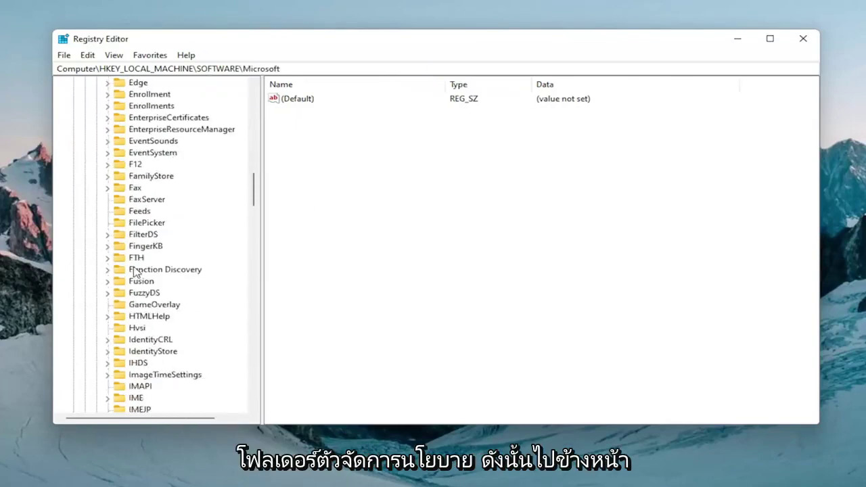
scroll(134, 278, down, 8)
scroll(135, 277, down, 7)
scroll(135, 277, down, 7)
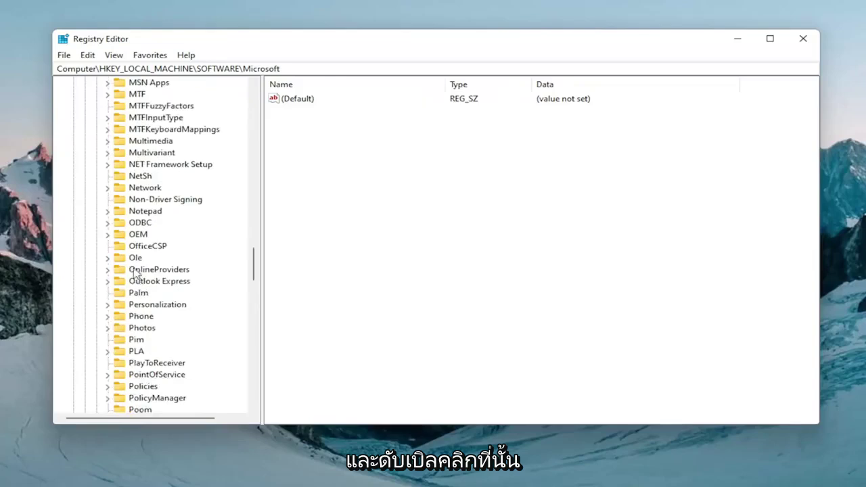
scroll(139, 284, down, 2)
double_click(150, 329)
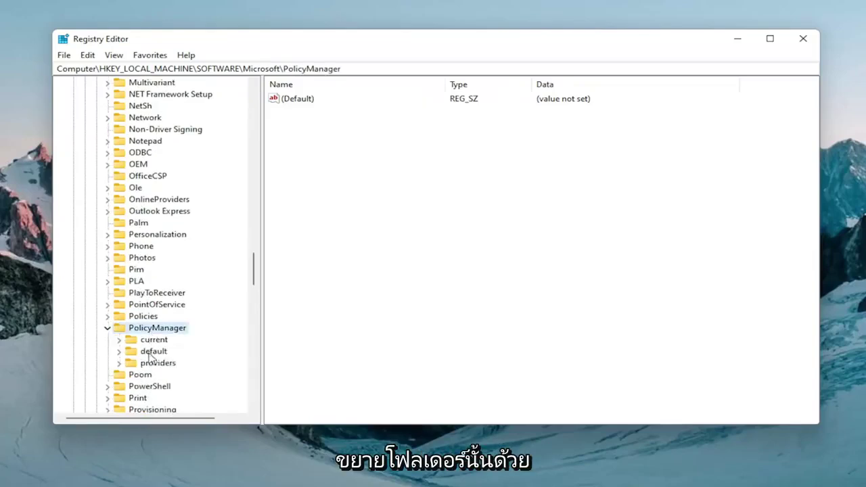
double_click(152, 352)
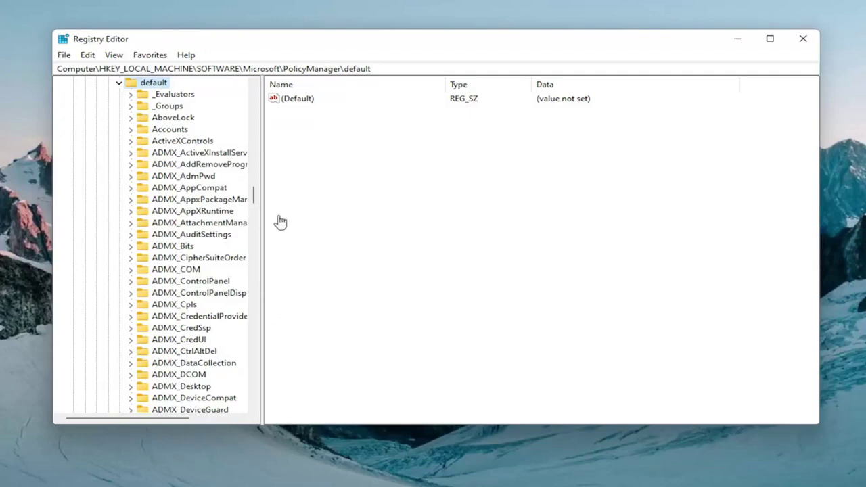
Step: Widen the key tree pane and scroll through the policy keys under default
drag(262, 205, 316, 205)
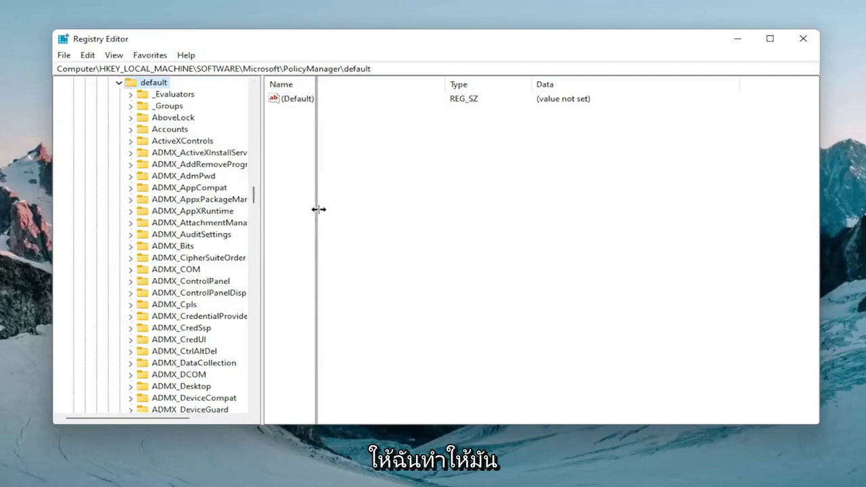
click(229, 199)
scroll(218, 247, down, 4)
scroll(218, 246, down, 8)
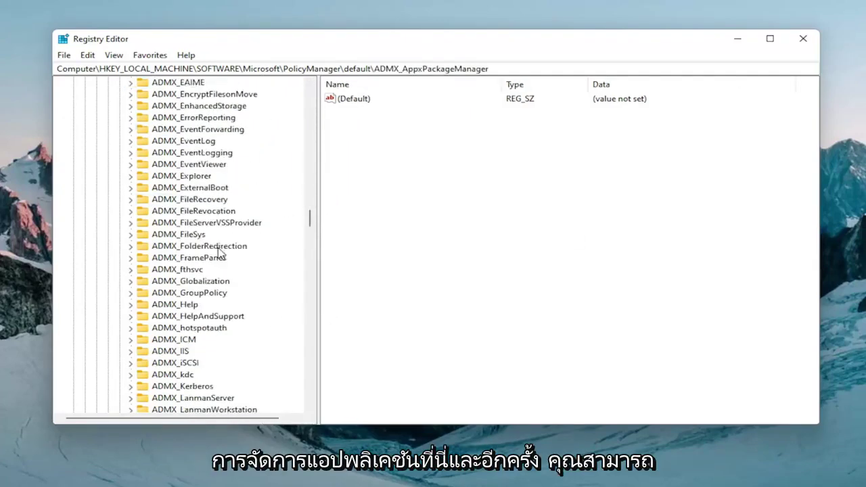
scroll(217, 254, down, 8)
scroll(217, 254, down, 8)
scroll(209, 261, down, 7)
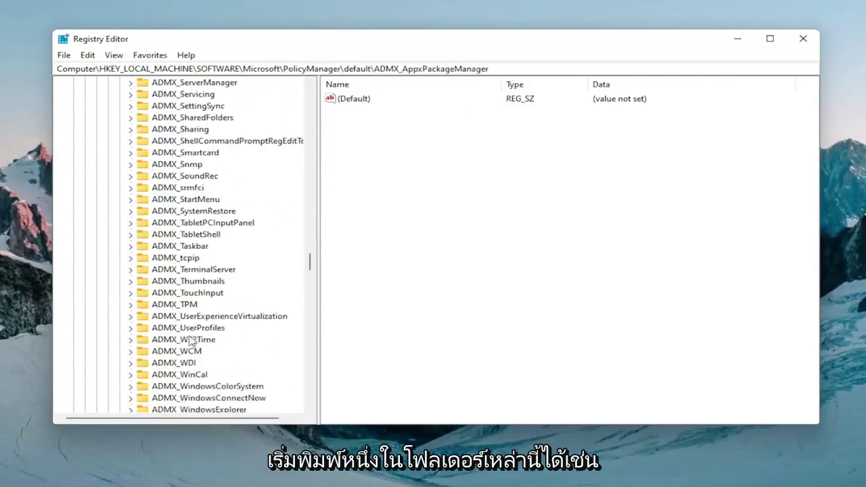
scroll(192, 322, up, 15)
scroll(192, 321, up, 3)
scroll(193, 318, up, 8)
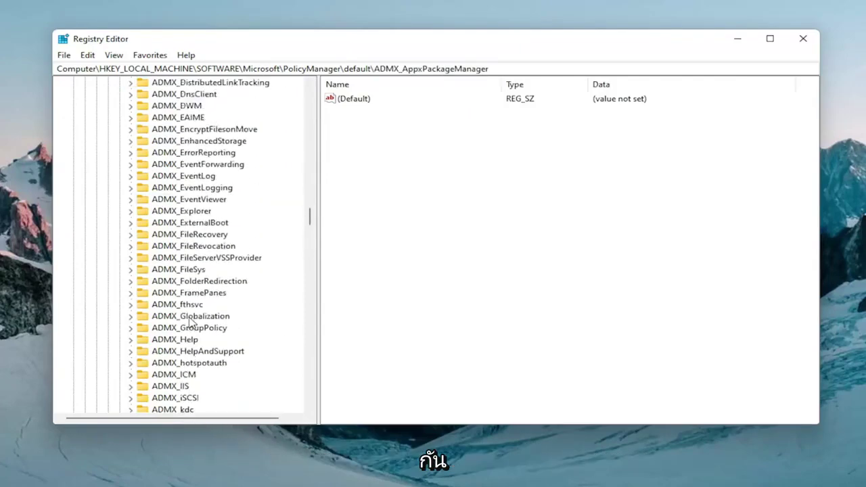
scroll(195, 311, up, 13)
Step: Jump to the ApplicationManagement key by typing 'appl'
click(195, 306)
text(app)
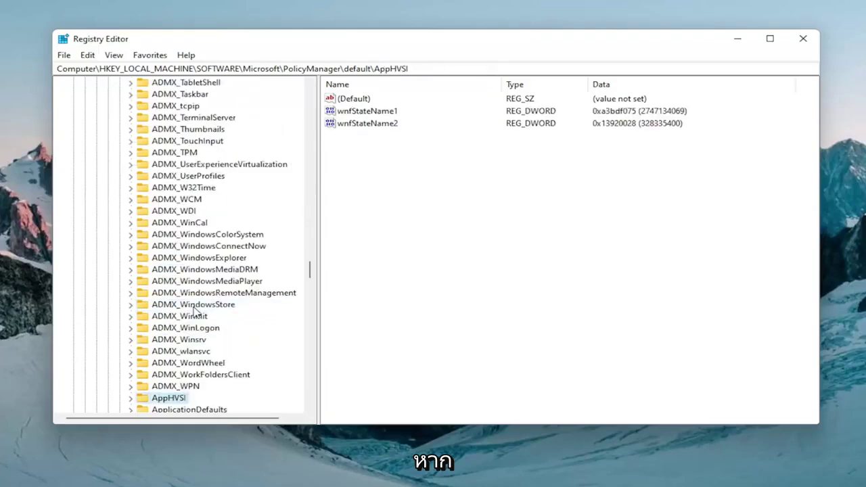
text(l)
key(Down)
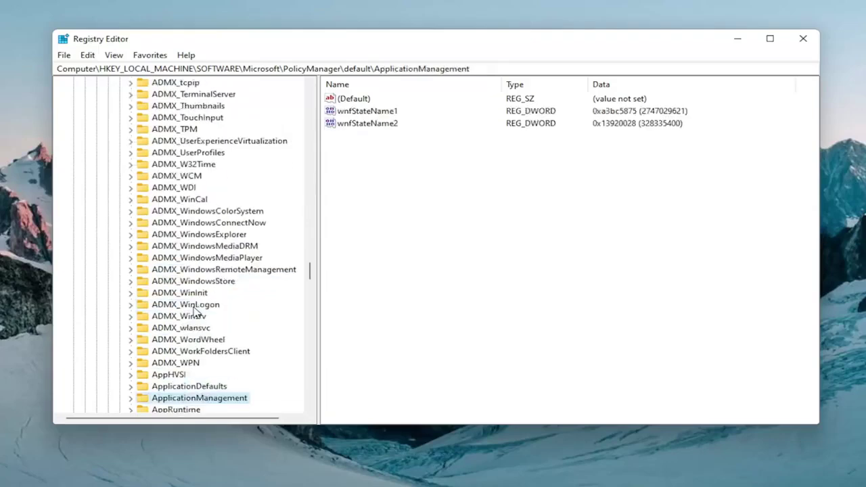
scroll(193, 312, down, 1)
scroll(163, 324, down, 1)
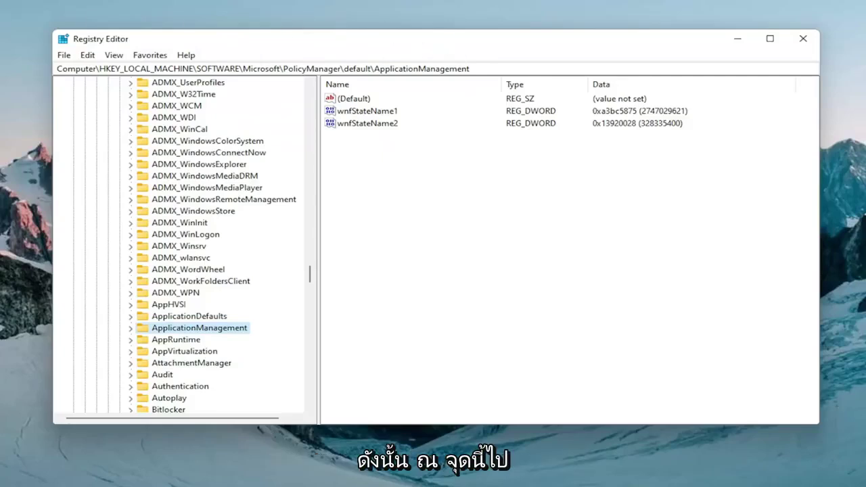
Step: Open ApplicationManagement\AllowGameDVR and change its 'value' entry to 0
double_click(213, 328)
scroll(215, 329, down, 1)
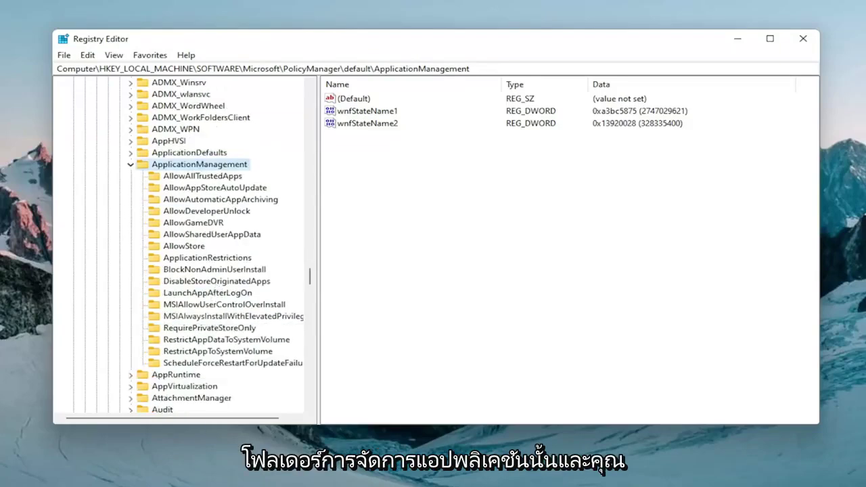
click(187, 226)
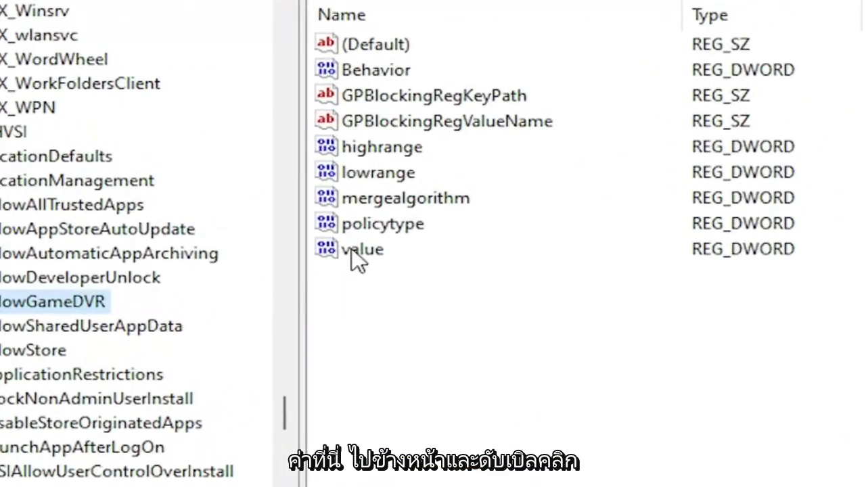
double_click(358, 250)
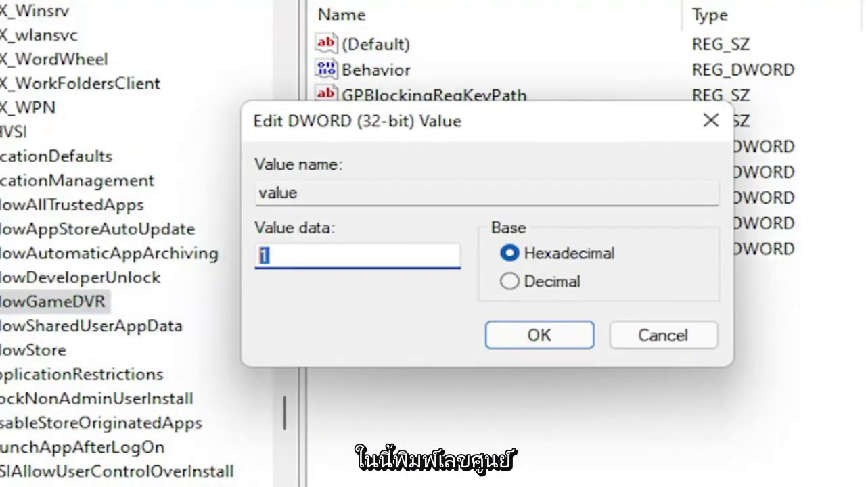
text(0)
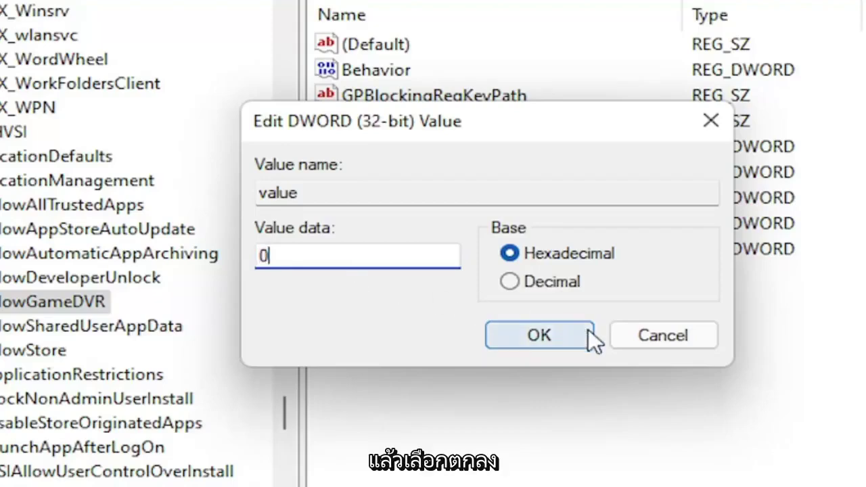
click(545, 338)
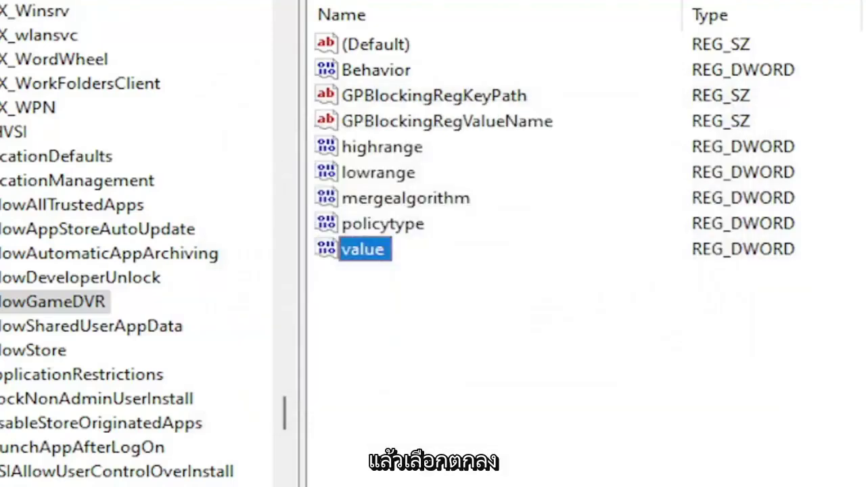
Step: Collapse default, PolicyManager, Microsoft, SOFTWARE and HKEY_LOCAL_MACHINE in the key tree
click(97, 124)
scroll(120, 276, up, 5)
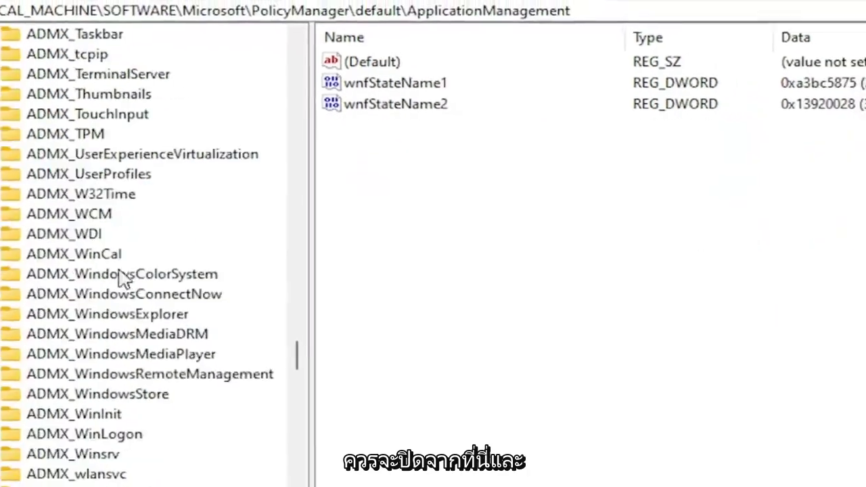
mouse_move(299, 310)
mouse_down()
mouse_move(301, 230)
mouse_move(327, 257)
mouse_up()
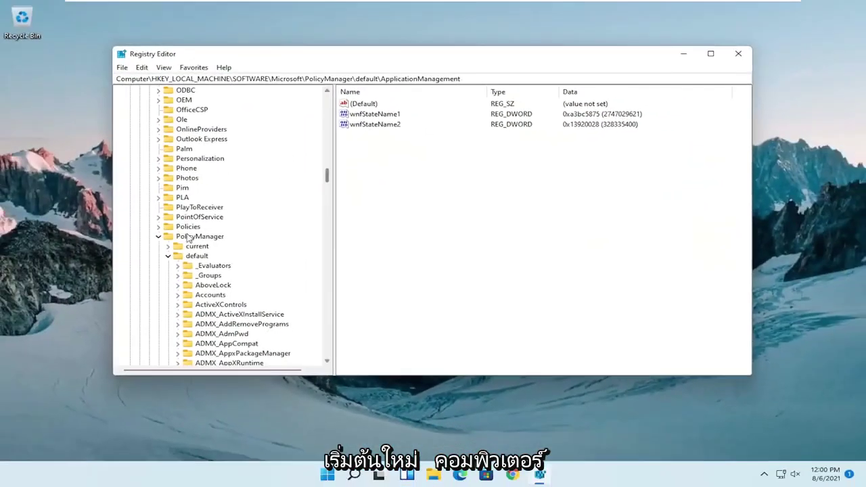
click(167, 255)
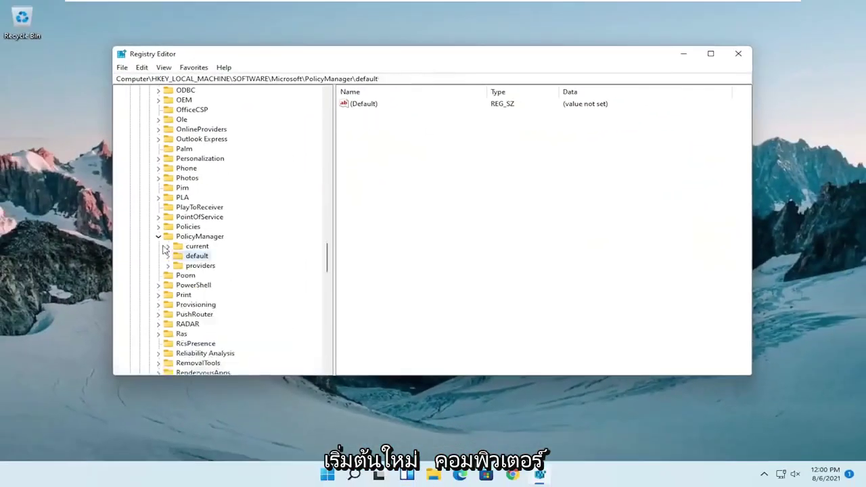
click(158, 236)
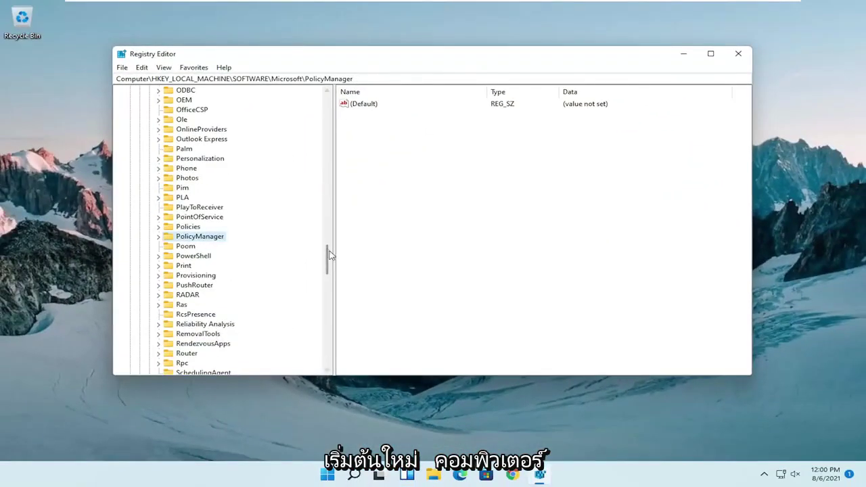
drag(328, 250, 320, 100)
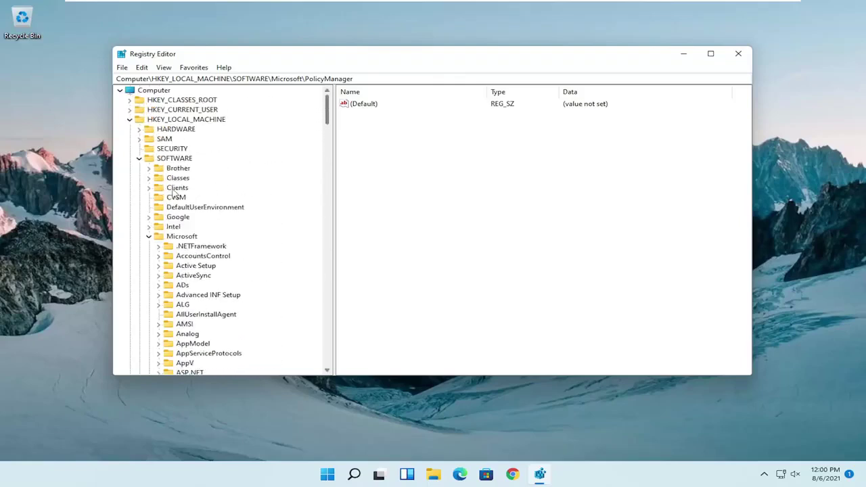
click(149, 237)
click(139, 158)
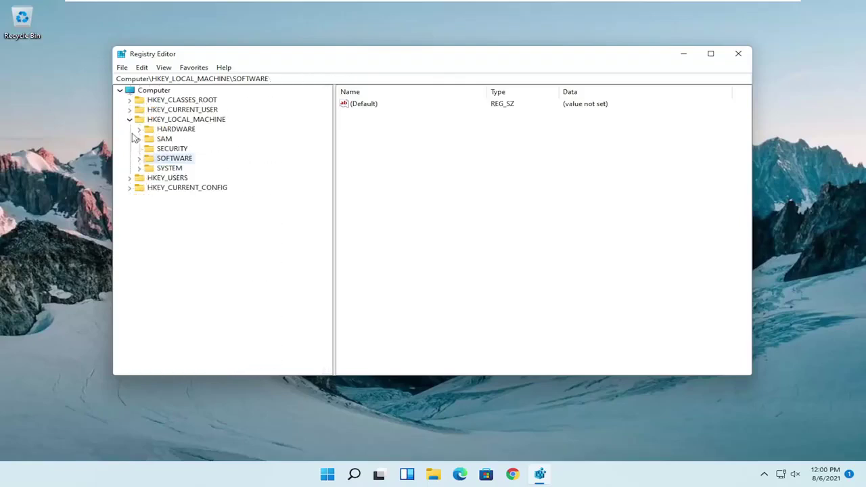
click(130, 119)
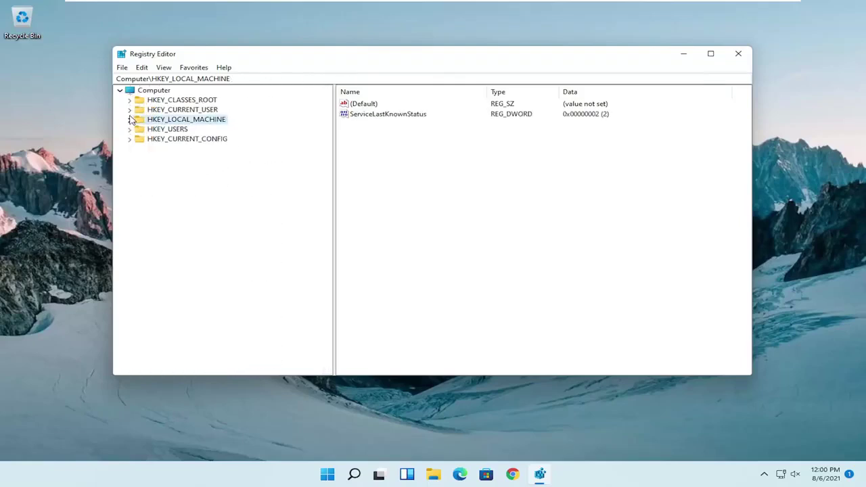
Step: Close Registry Editor and restart the computer from the Start quick-link menu
click(737, 54)
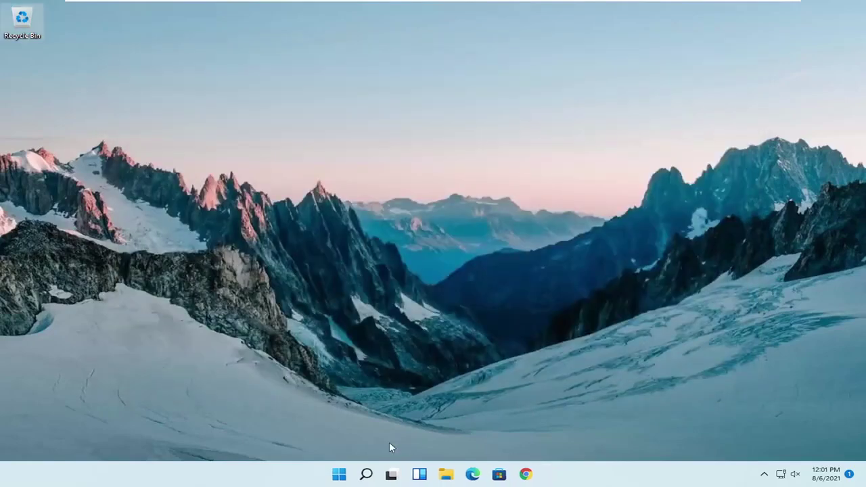
right_click(339, 477)
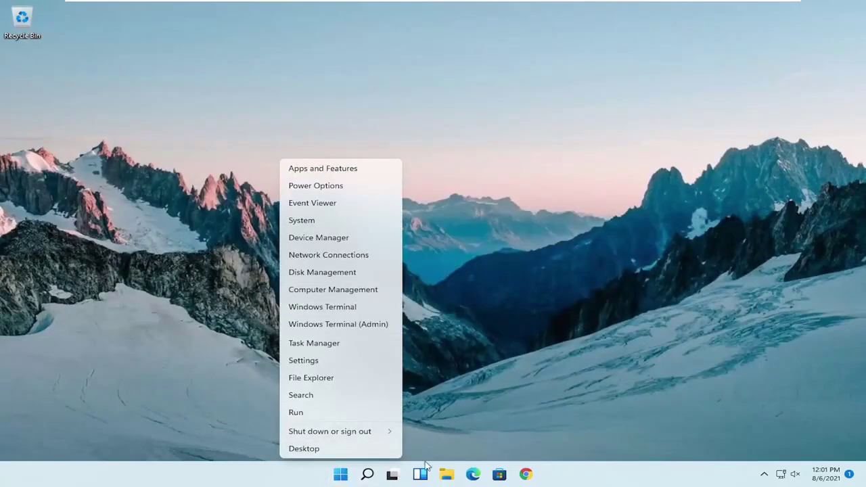
mouse_move(329, 431)
click(425, 449)
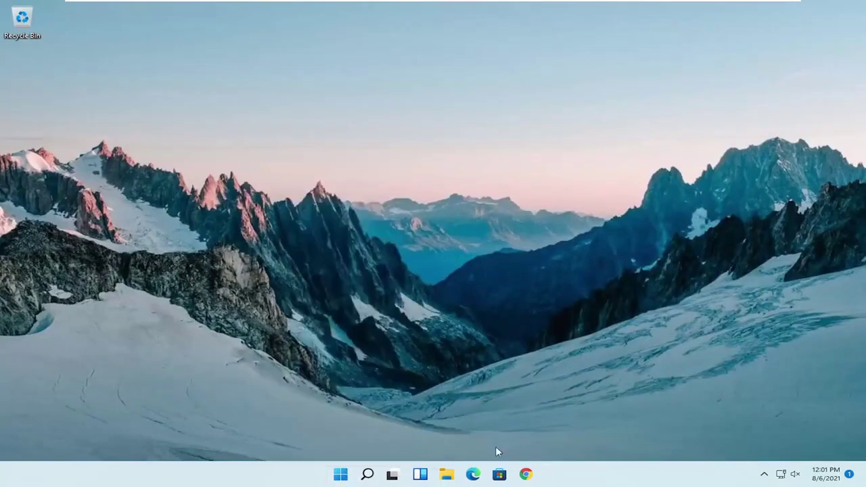